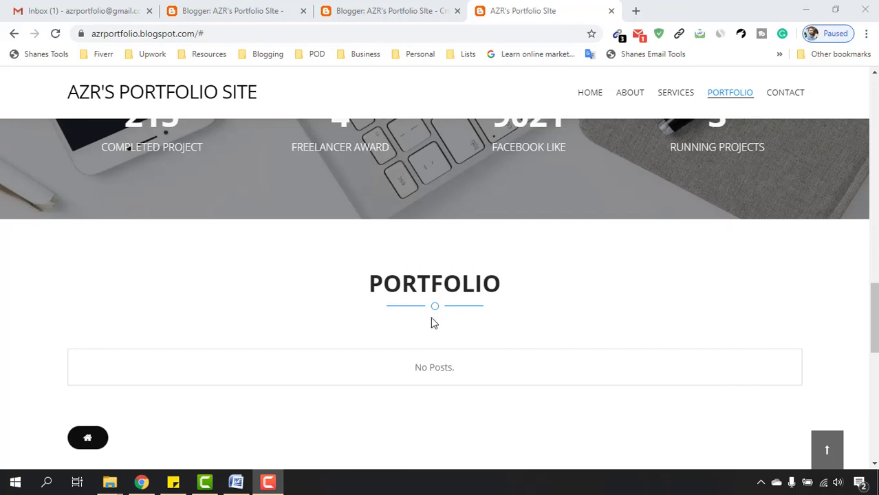
From the Blogger dashboard, open the Posts list in a new tab and start a blank post.
scroll(481, 262, down, 2)
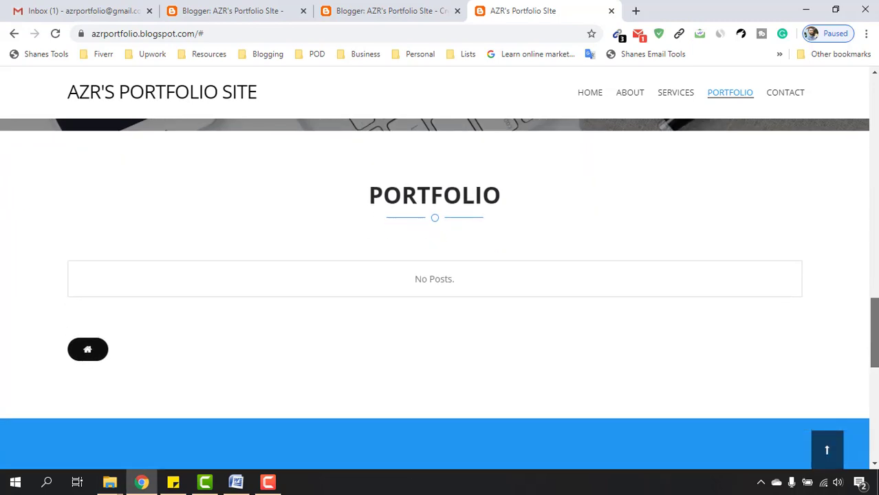
scroll(477, 227, up, 2)
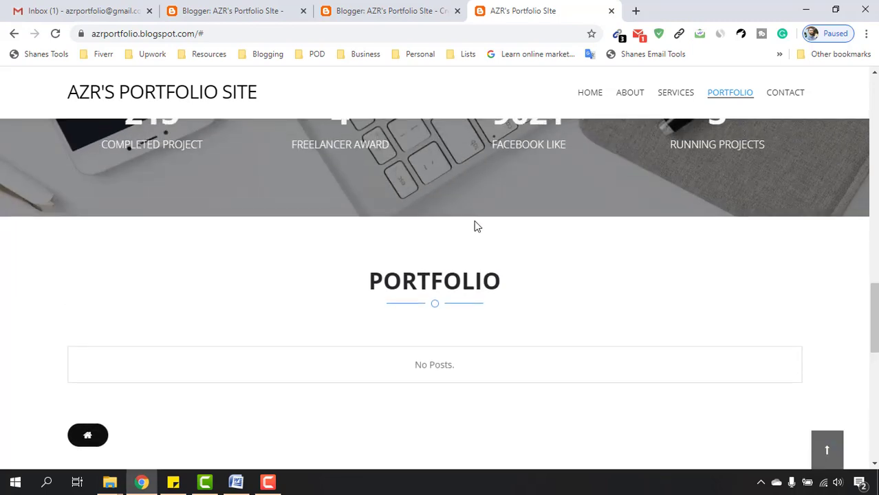
scroll(477, 226, down, 2)
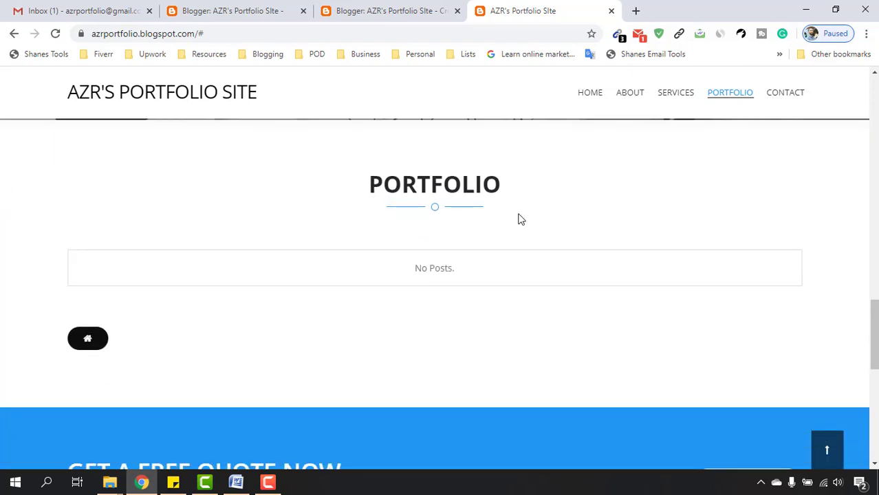
click(191, 8)
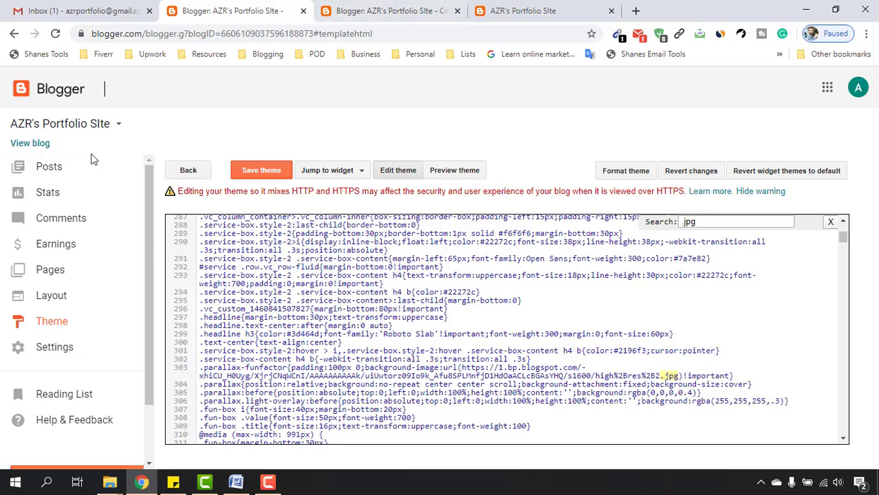
right_click(46, 176)
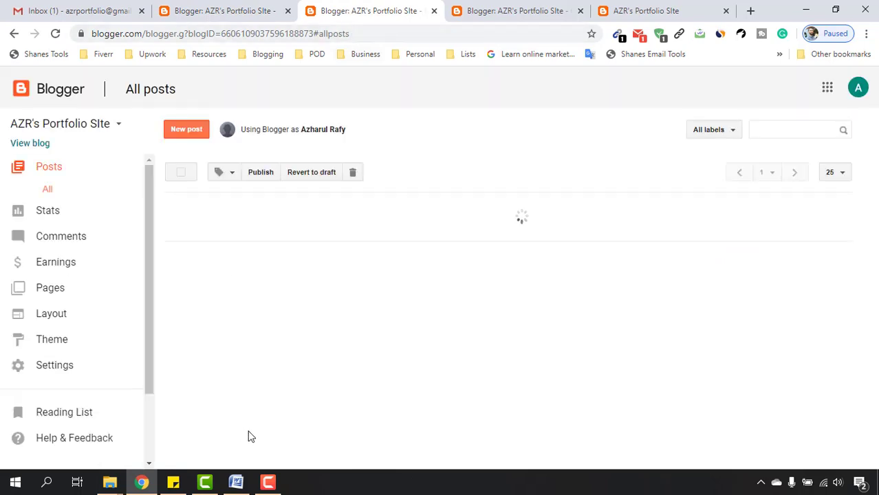
click(195, 134)
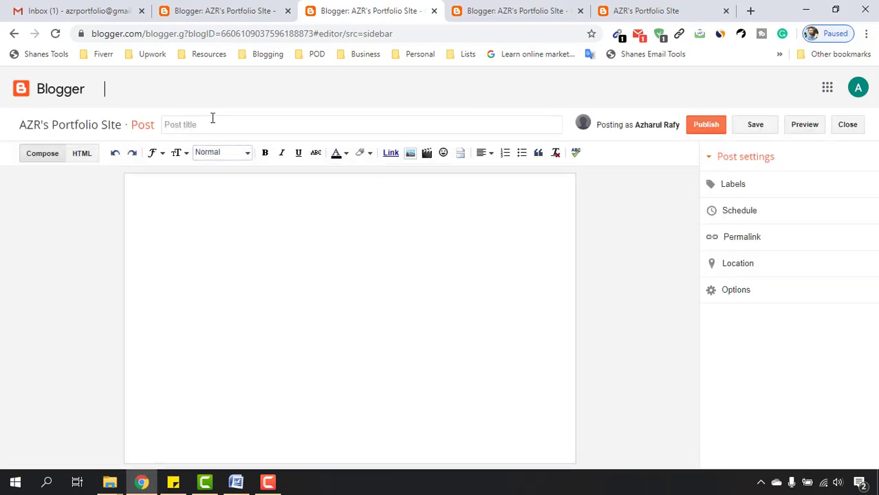
click(213, 118)
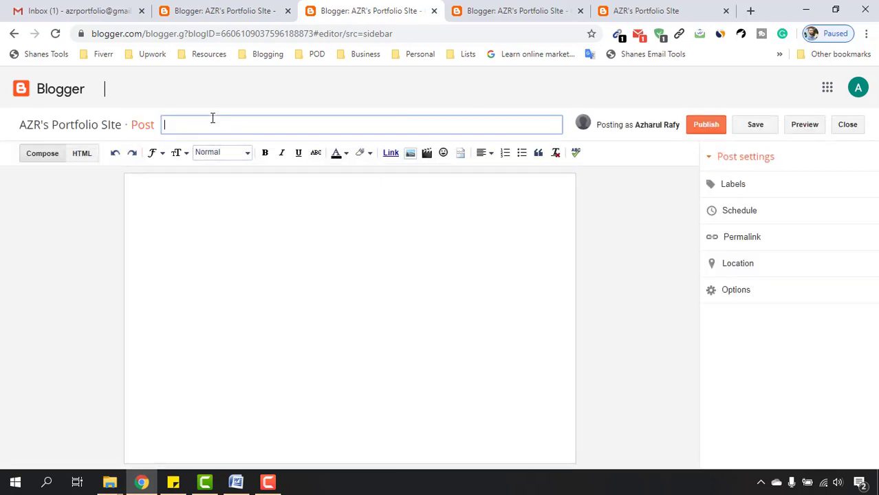
click(197, 236)
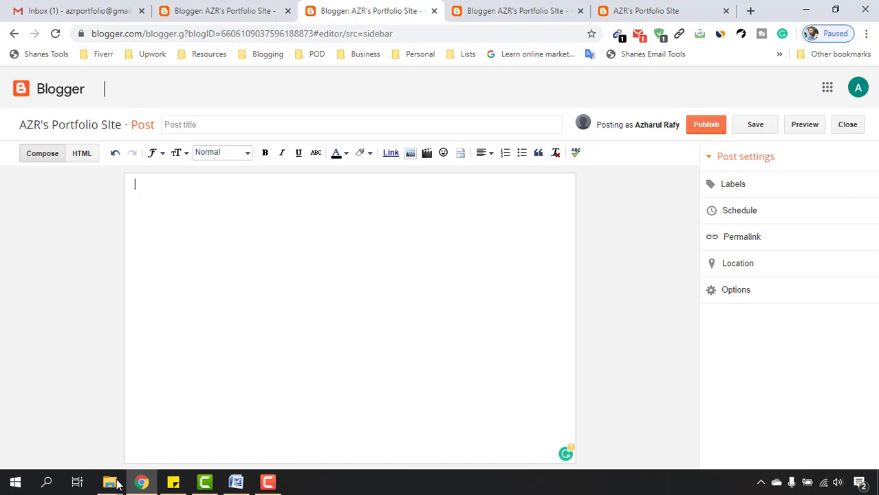
Open Instagram Growth.docx and paste its heading as the Blogger post title.
mouse_move(110, 482)
click(114, 432)
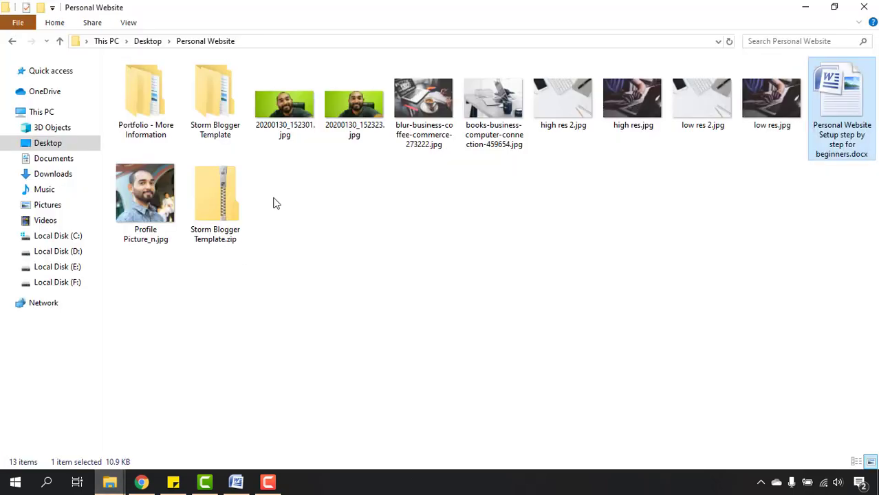
double_click(141, 132)
double_click(217, 110)
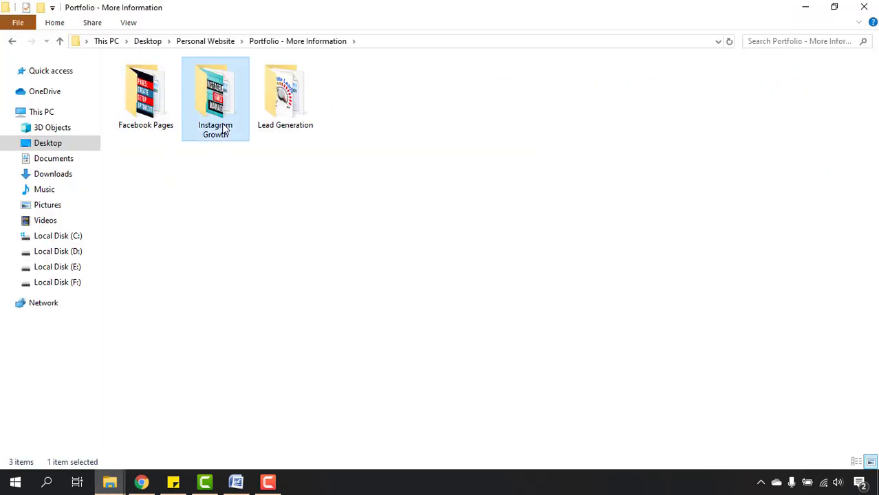
click(163, 81)
double_click(163, 81)
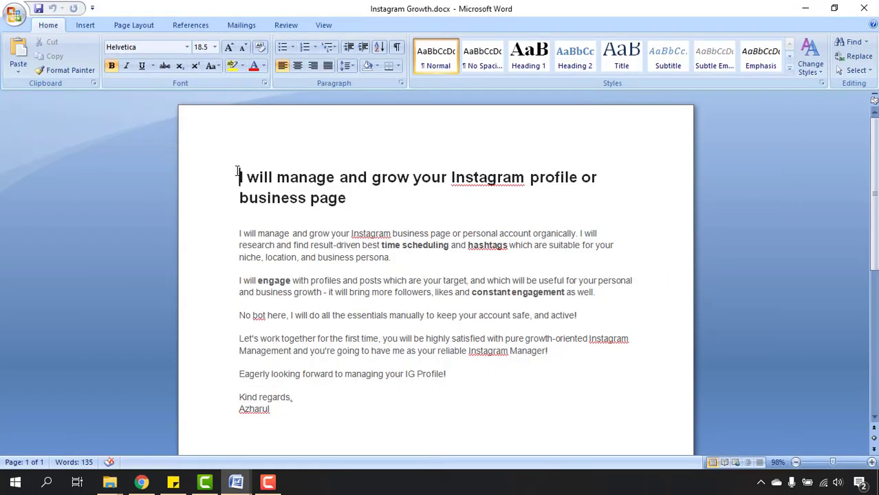
drag(241, 176, 348, 198)
right_click(339, 196)
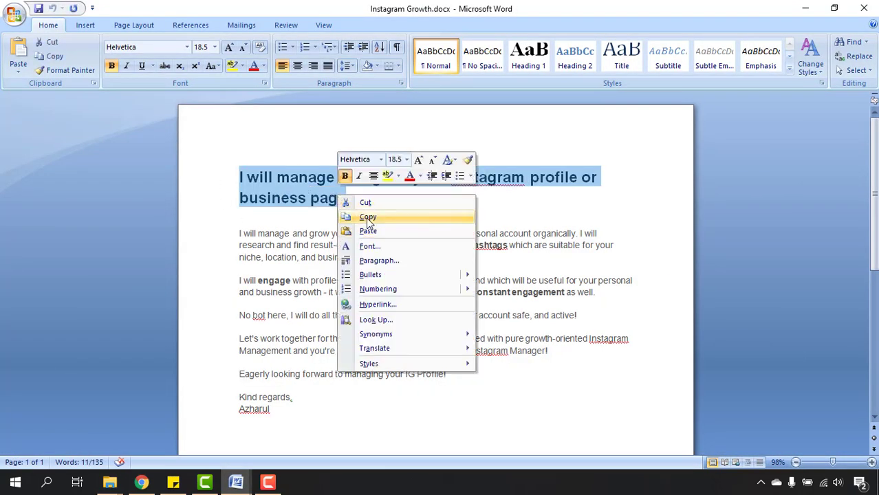
click(368, 217)
click(149, 483)
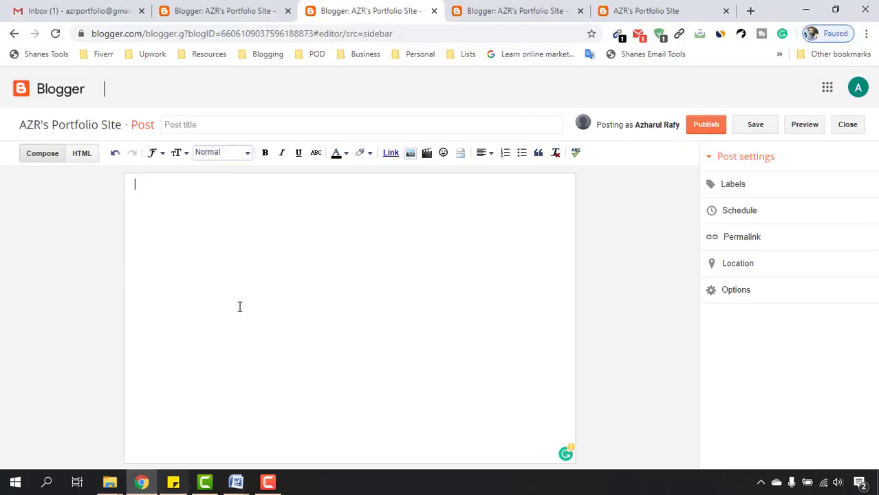
right_click(227, 127)
click(269, 224)
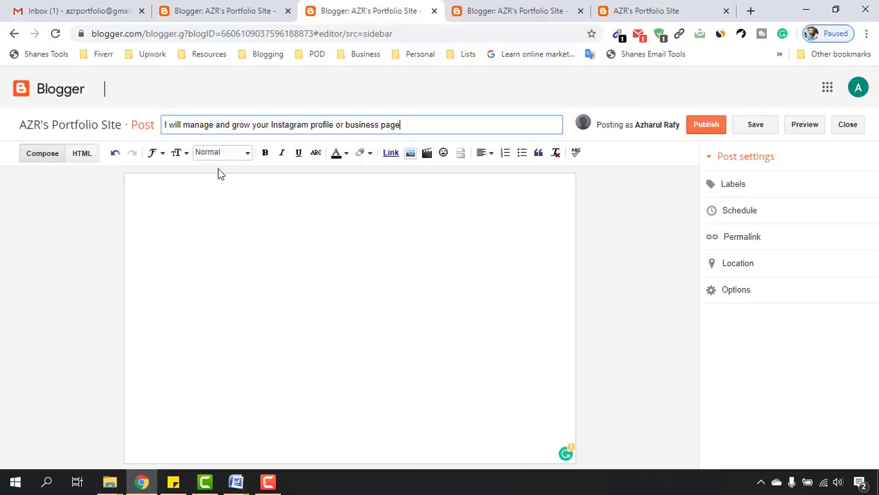
Copy the Instagram Growth document's body text into the post body.
click(234, 235)
mouse_move(236, 482)
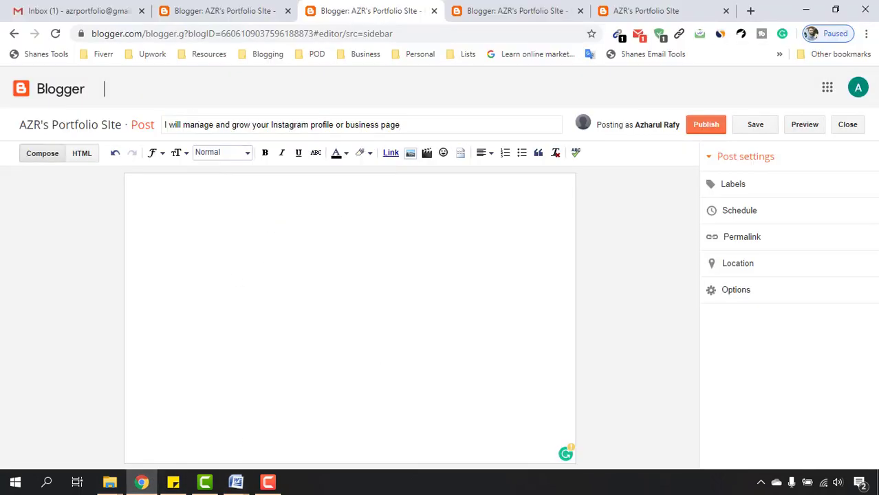
click(306, 430)
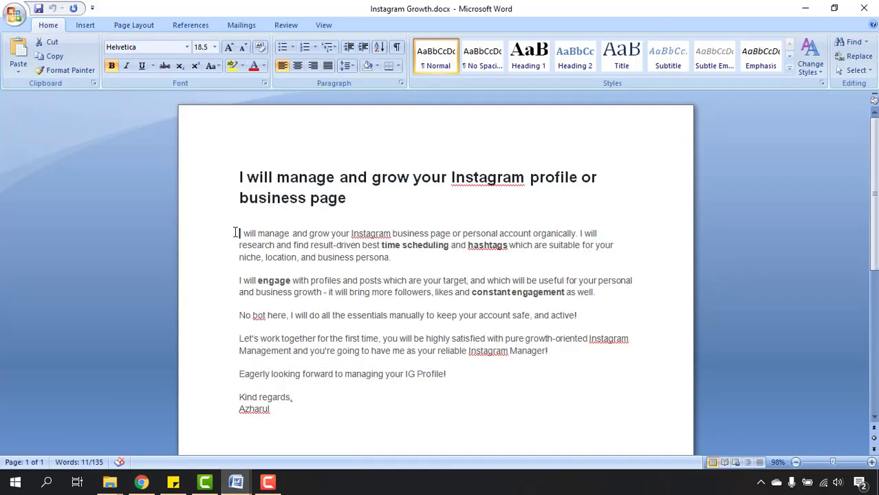
drag(237, 233, 310, 409)
right_click(286, 328)
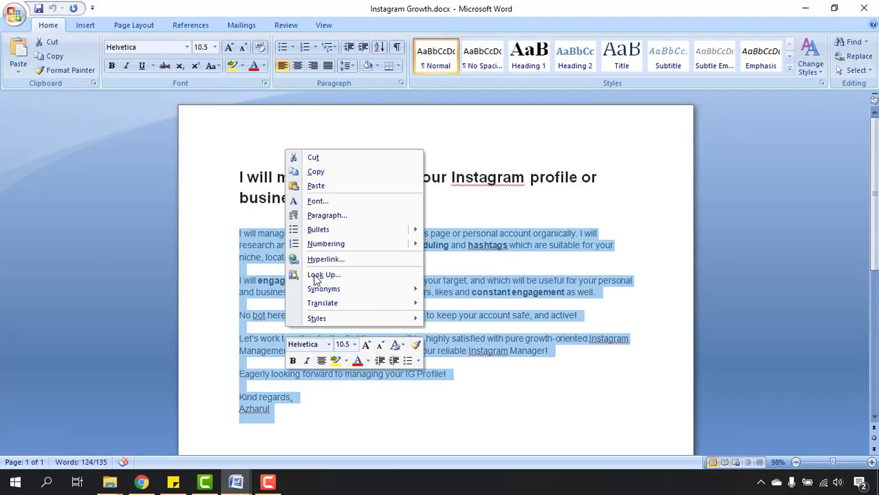
click(316, 172)
click(141, 482)
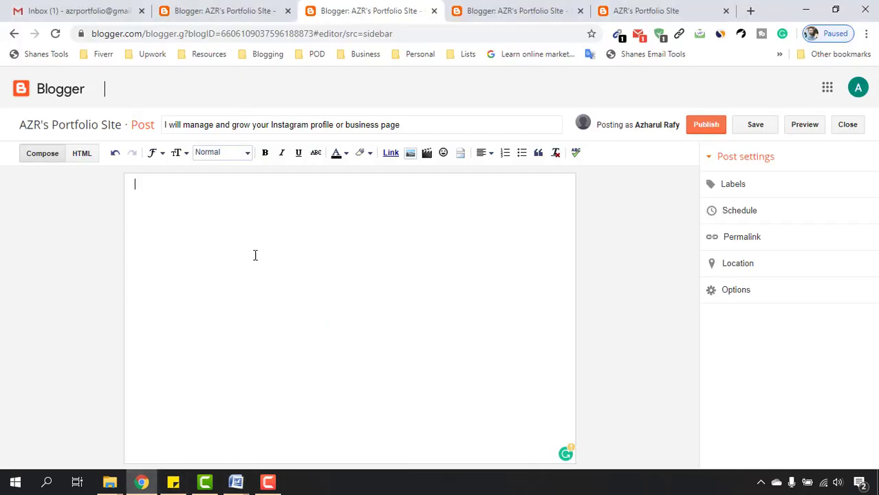
right_click(255, 252)
click(284, 117)
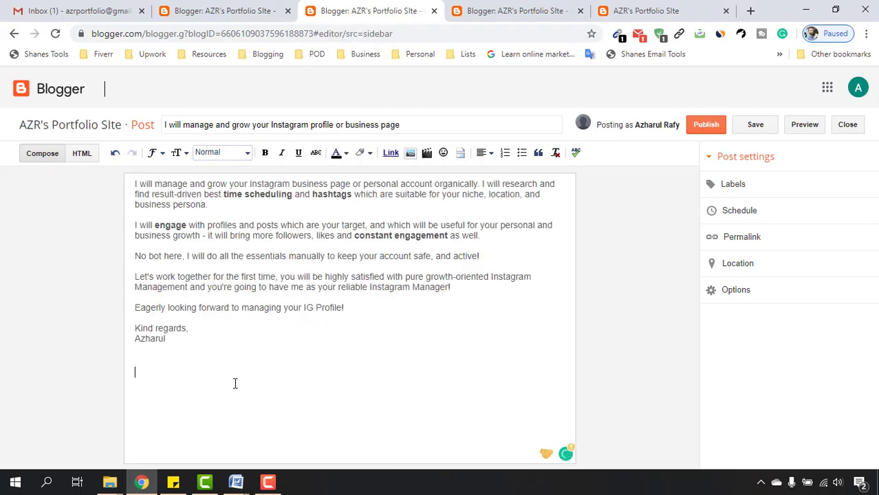
Upload and insert the Instagram Growth cover image from the Portfolio - More Information folder.
click(411, 157)
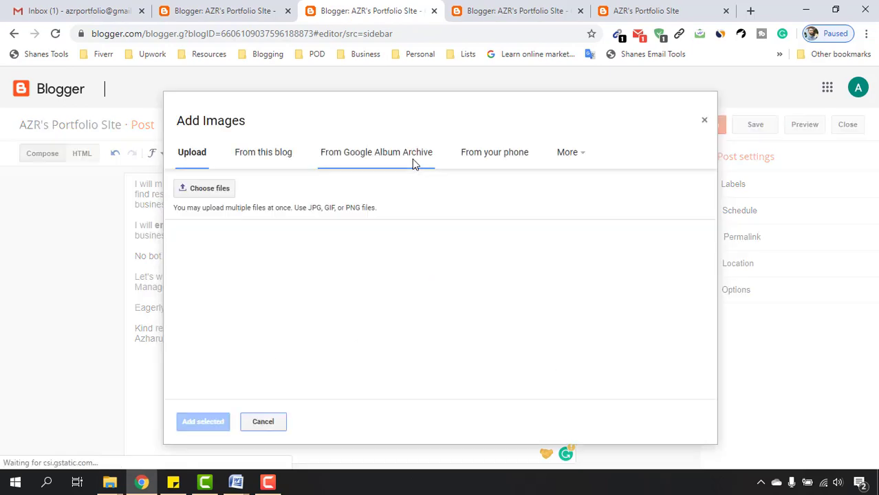
click(224, 189)
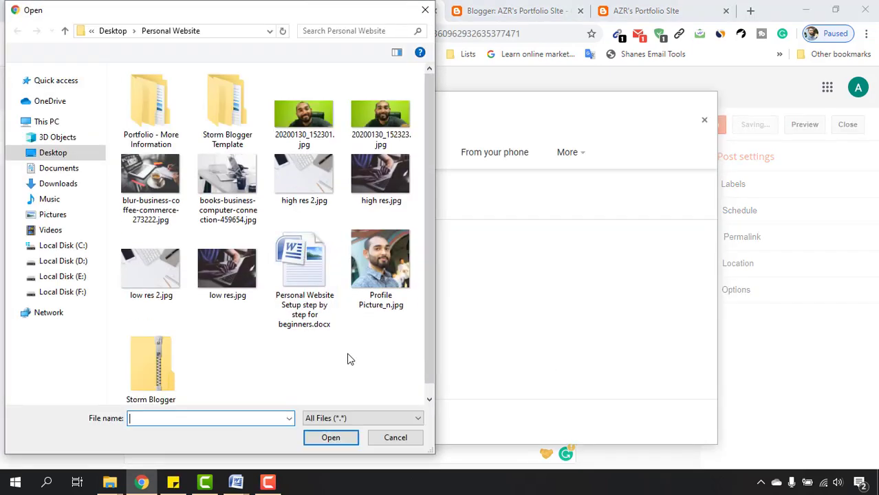
click(116, 30)
double_click(159, 129)
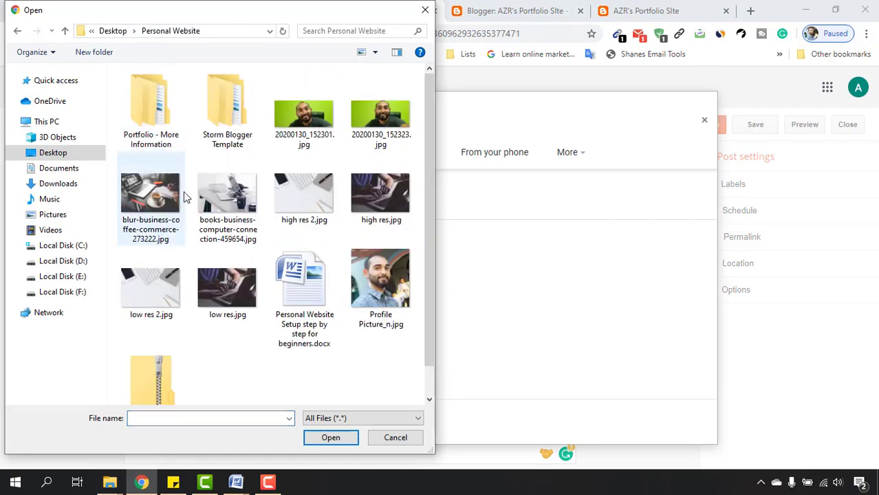
double_click(149, 103)
double_click(217, 128)
click(170, 106)
click(330, 441)
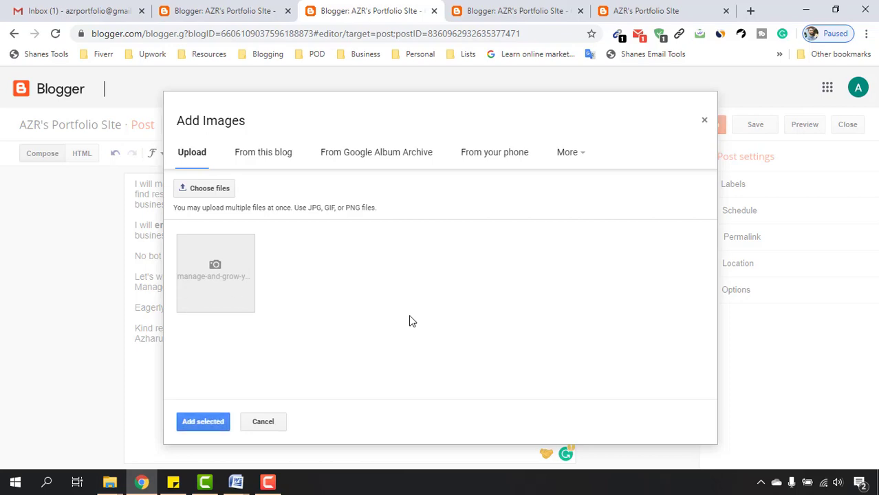
click(273, 281)
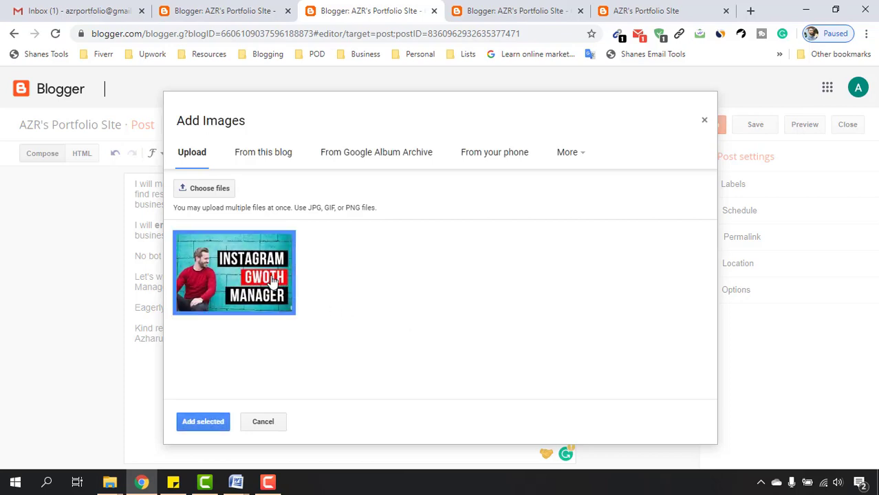
click(207, 421)
Set the cover image to original size and publish the Instagram post.
scroll(369, 389, down, 3)
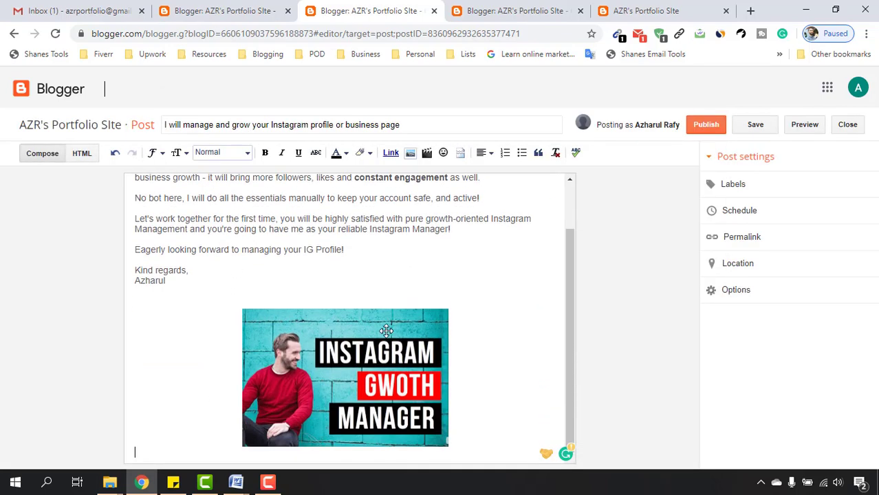
click(383, 332)
click(375, 455)
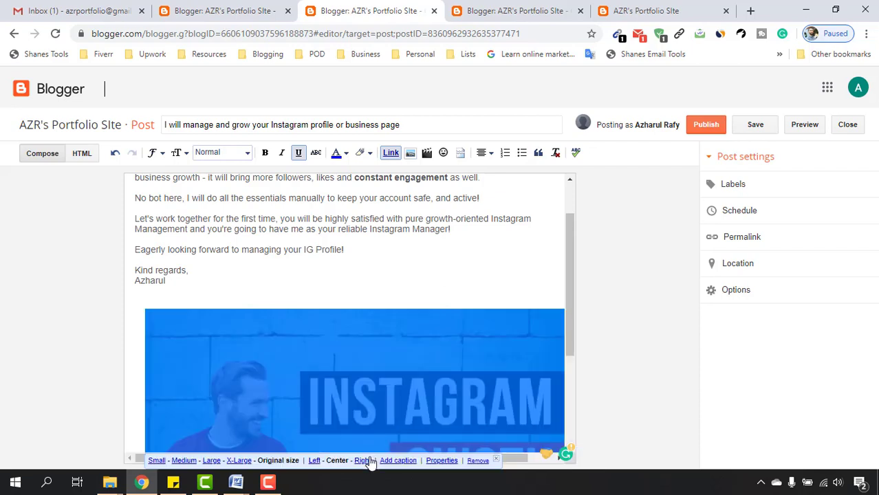
click(709, 127)
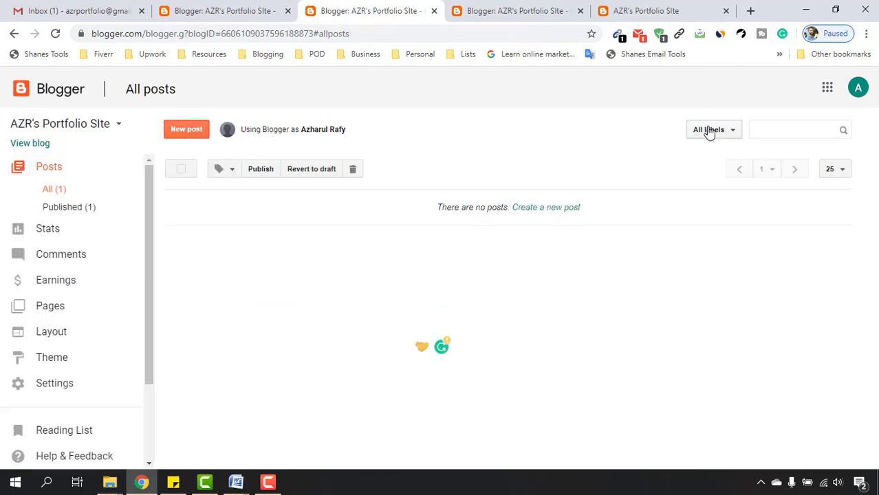
Reload the live site to check the Instagram post in Portfolio, then return to All posts.
click(516, 10)
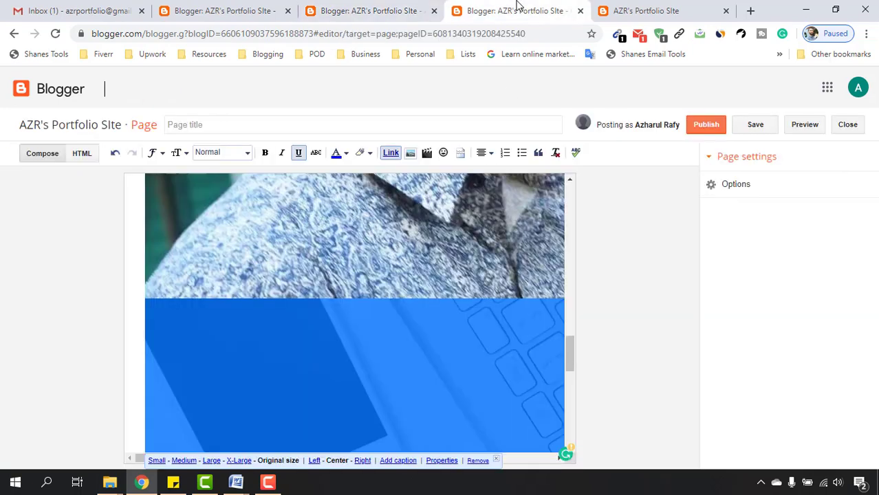
click(639, 11)
click(55, 34)
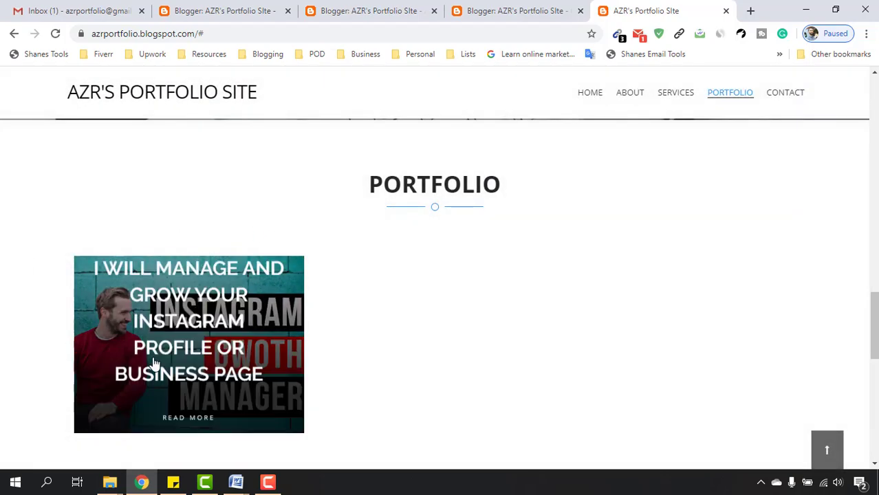
mouse_move(188, 343)
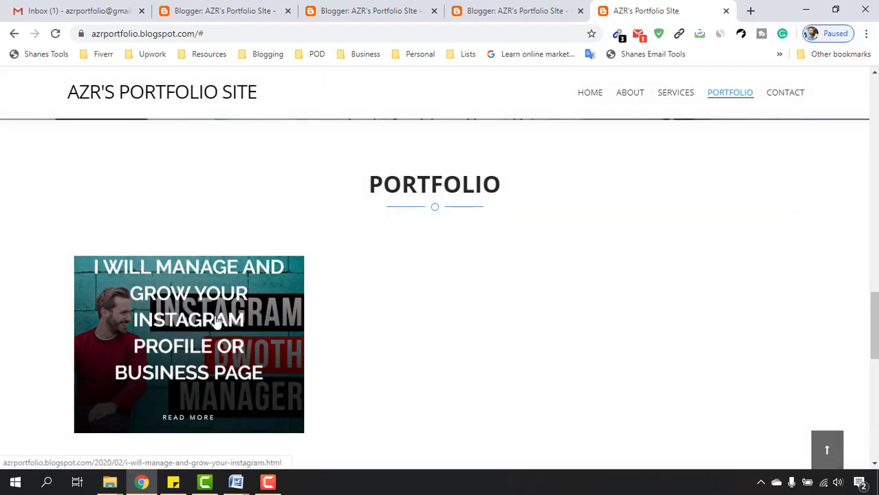
scroll(206, 368, down, 2)
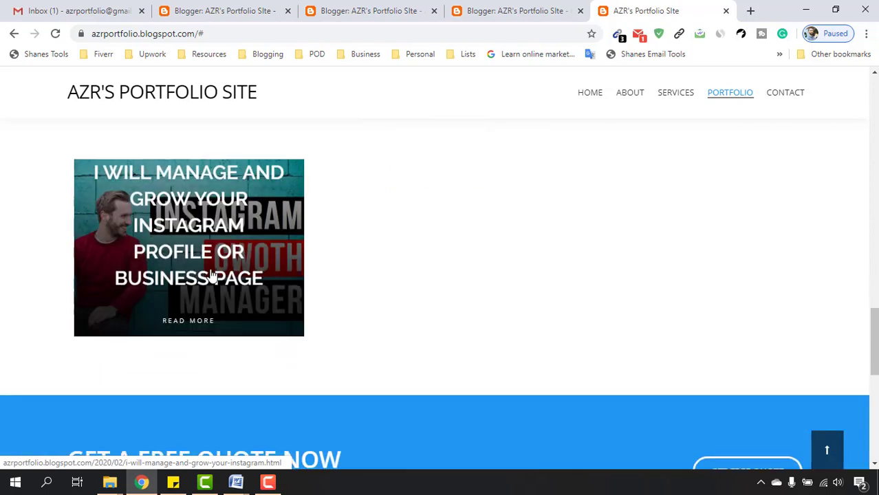
scroll(218, 290, up, 2)
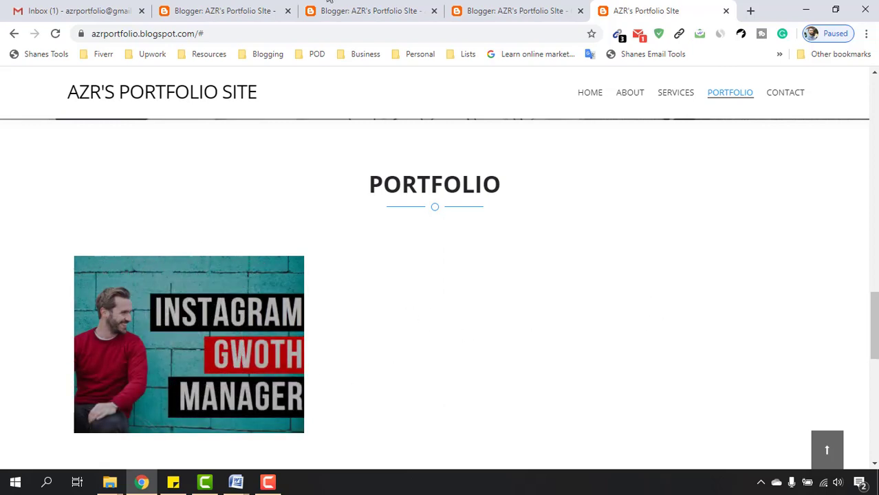
click(240, 6)
click(350, 10)
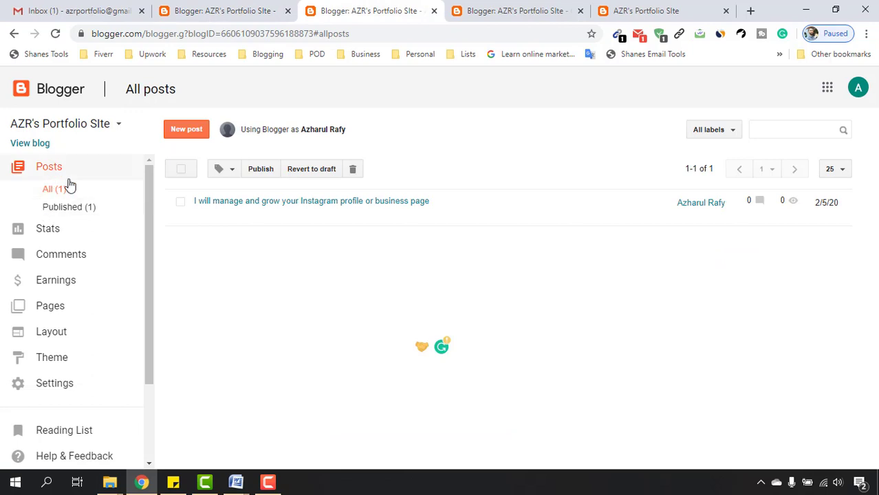
Start a new post and paste the Facebook Page Demo.docx heading as its title.
click(194, 135)
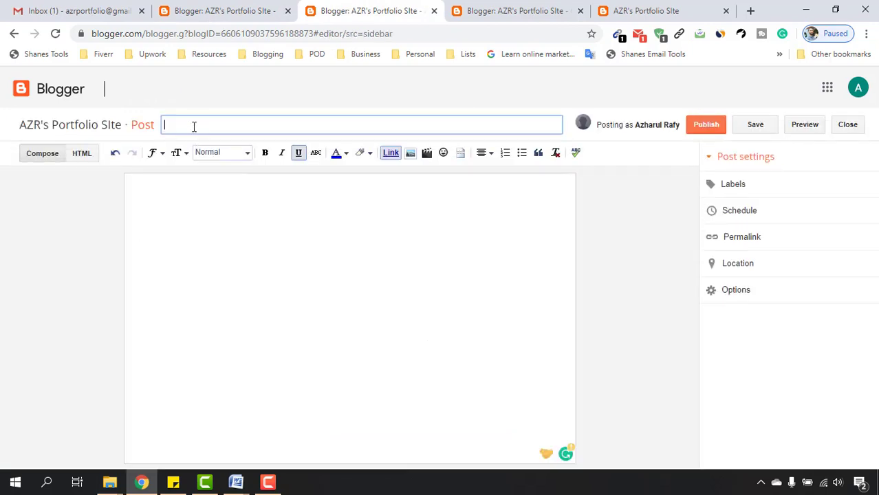
mouse_move(109, 482)
click(103, 423)
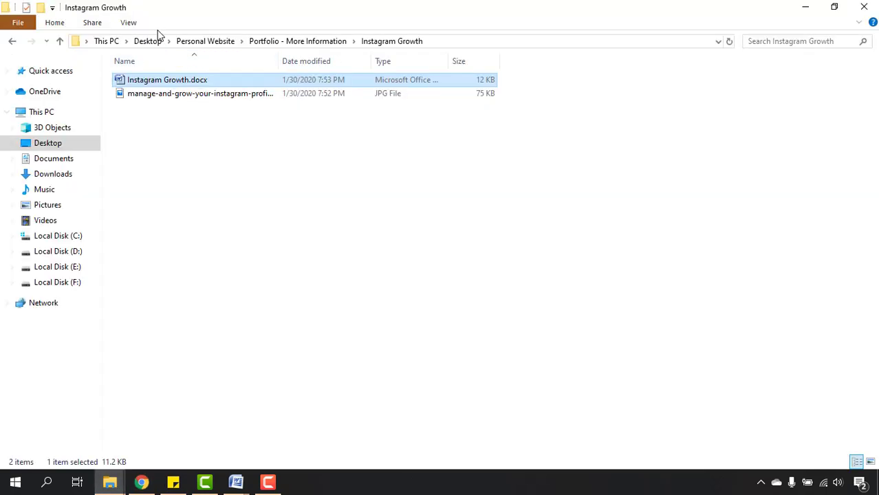
click(228, 41)
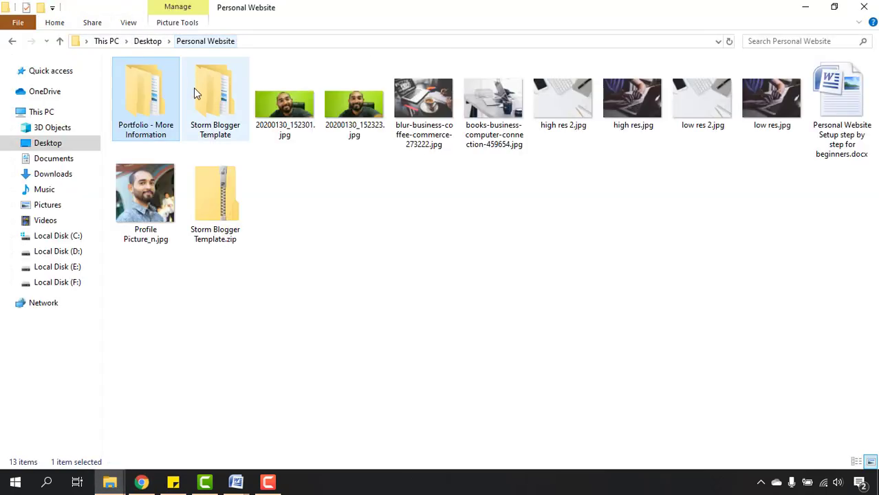
double_click(151, 102)
double_click(145, 119)
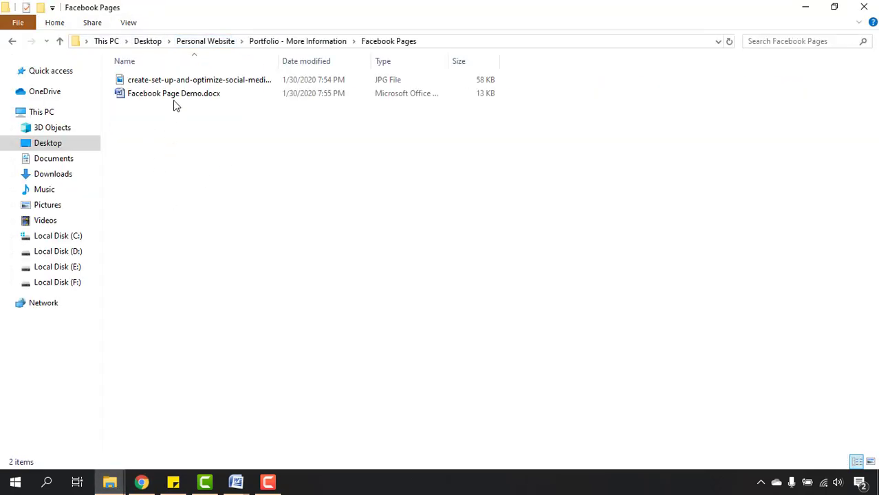
double_click(167, 94)
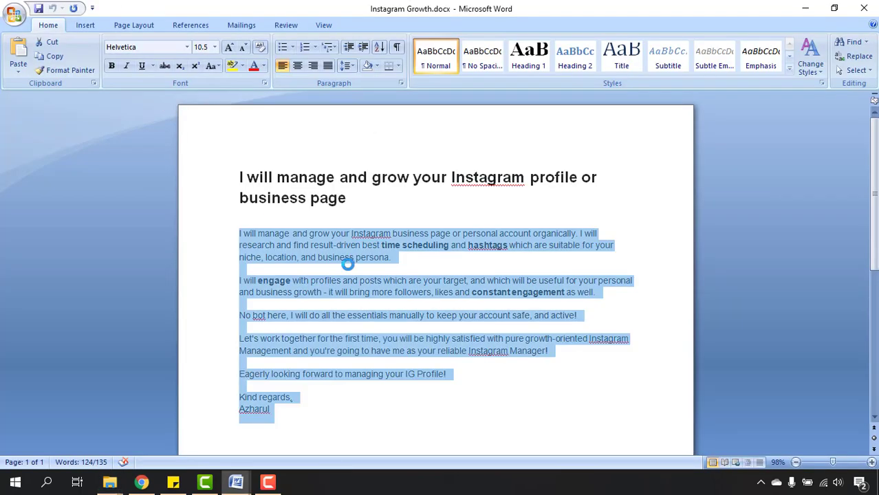
drag(239, 177, 301, 219)
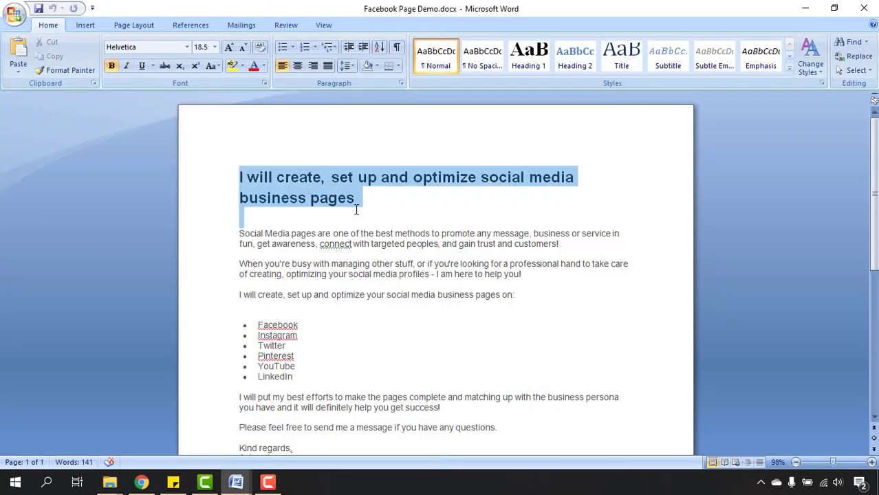
right_click(342, 200)
click(372, 221)
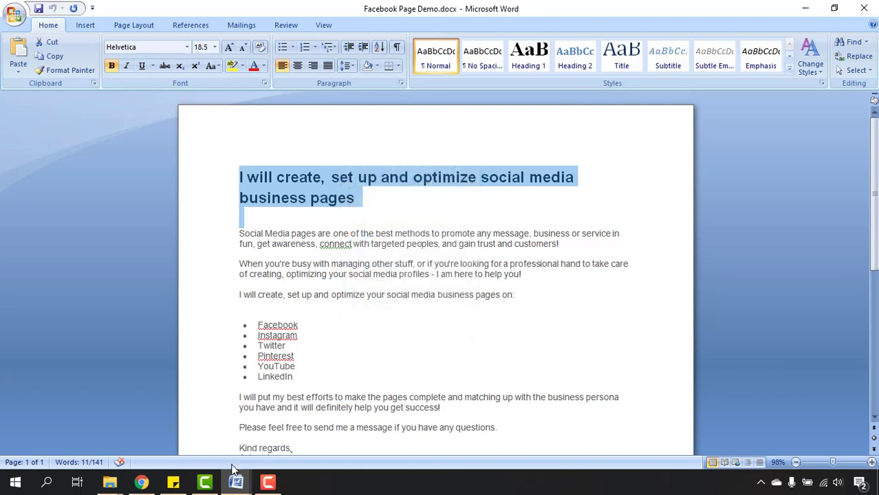
click(142, 484)
key(ctrl+v)
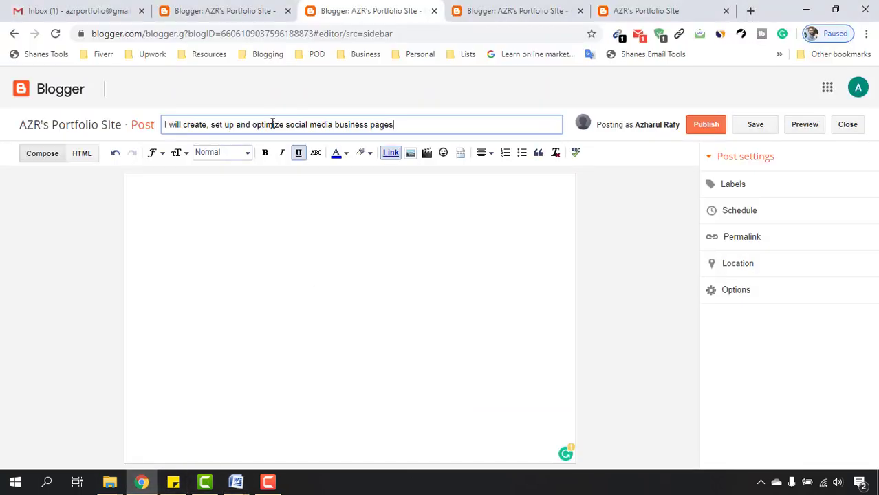
Copy the Facebook Page Demo body text, first paragraph to sign-off, into the post body.
click(253, 214)
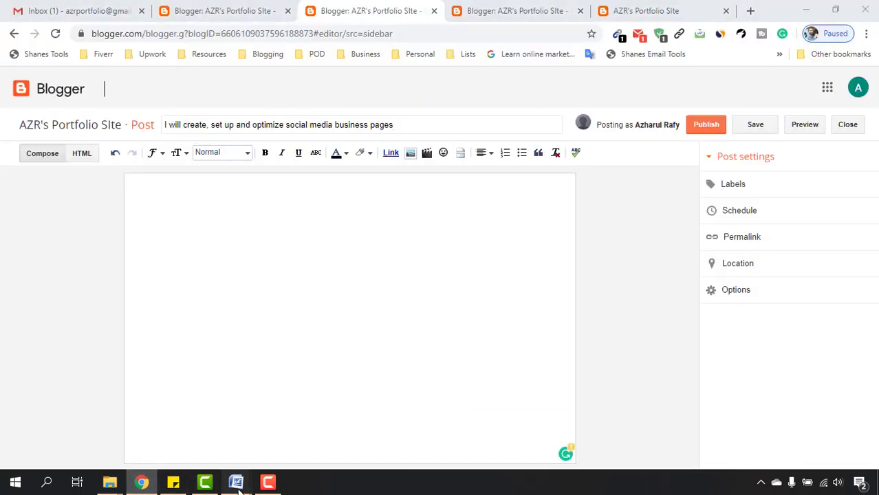
click(372, 423)
click(253, 234)
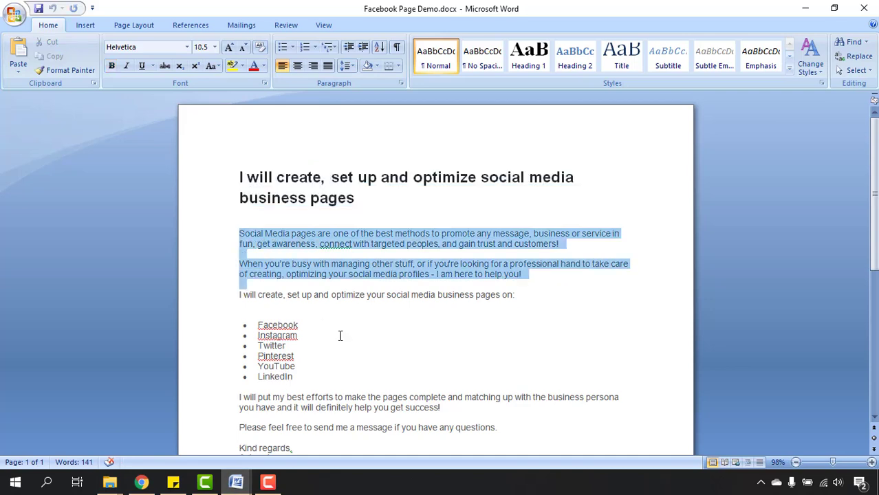
drag(239, 234, 558, 311)
key(ctrl+c)
click(141, 481)
key(ctrl+v)
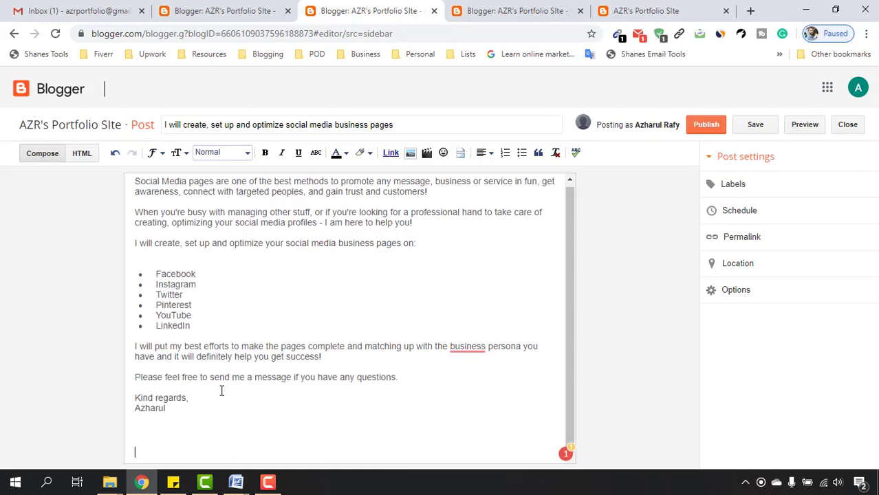
Insert the Facebook Pages folder's cover image below the text and set it to original size.
click(410, 154)
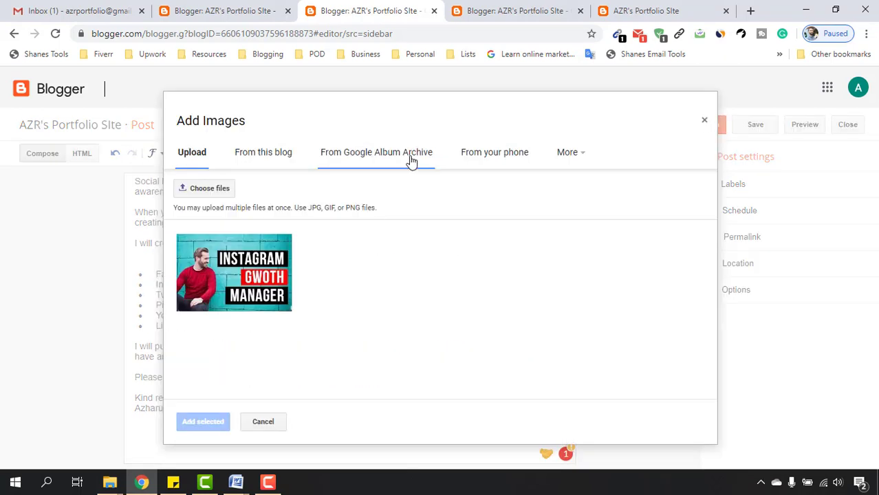
click(210, 188)
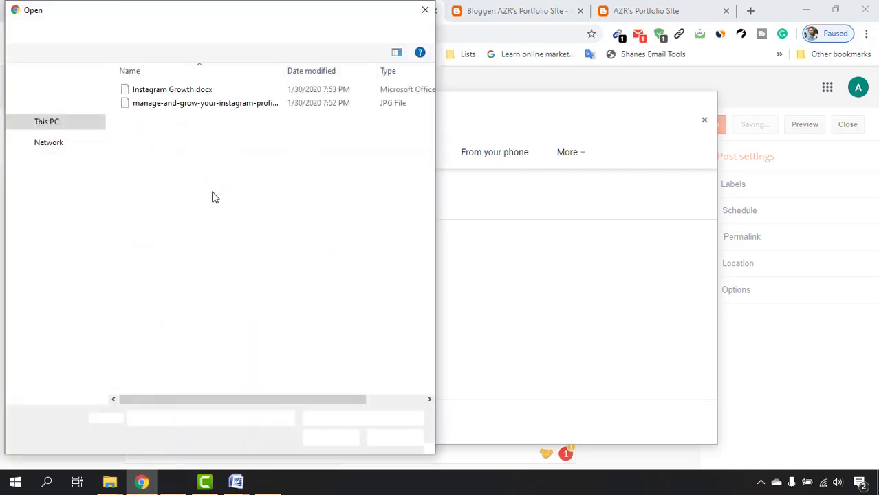
click(113, 31)
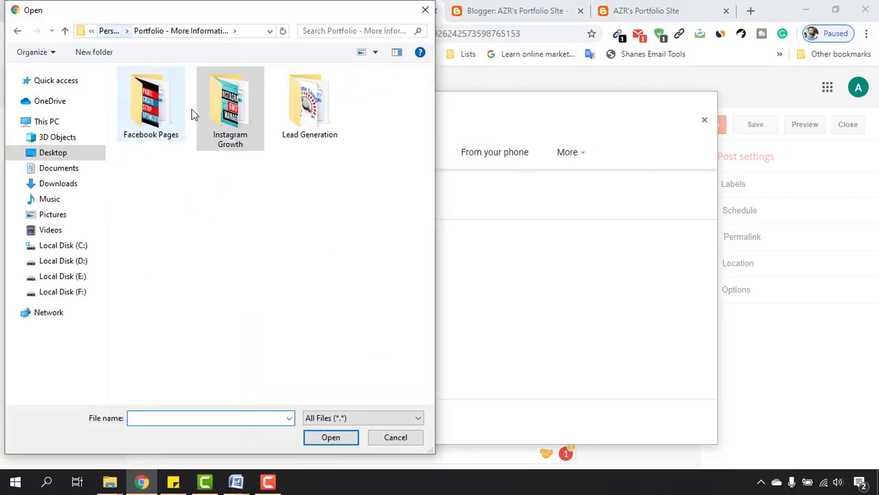
double_click(152, 131)
click(166, 93)
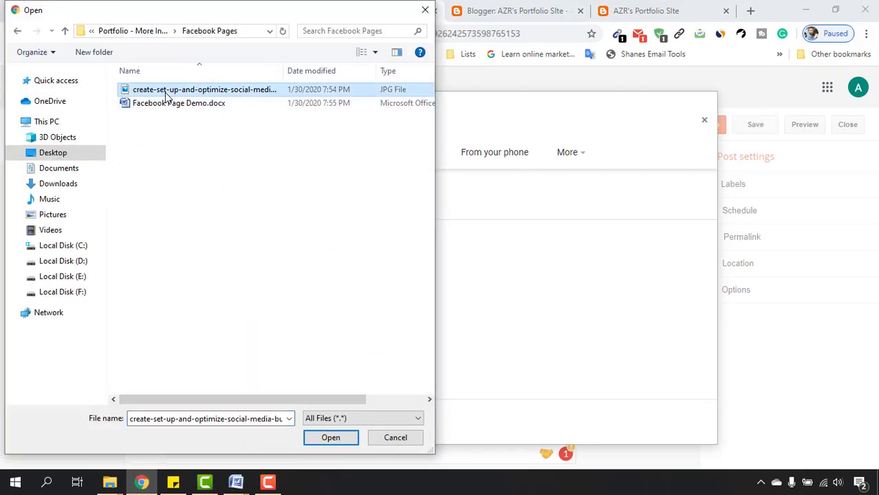
click(320, 439)
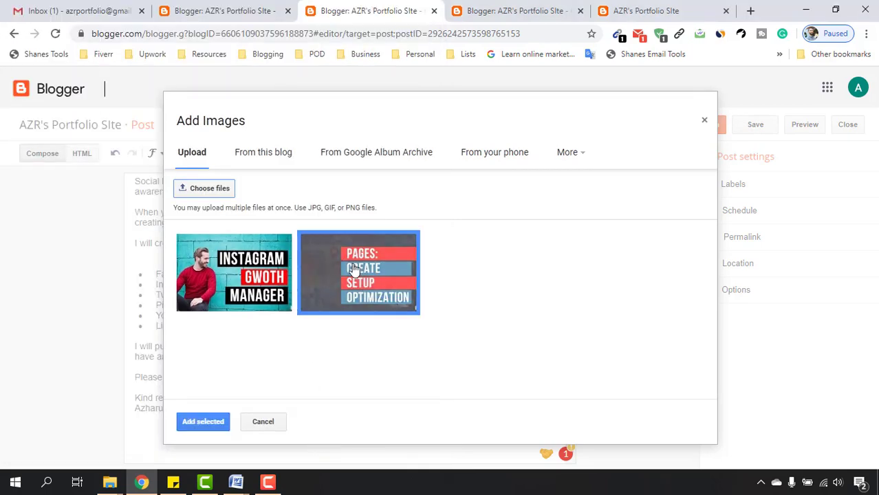
click(199, 422)
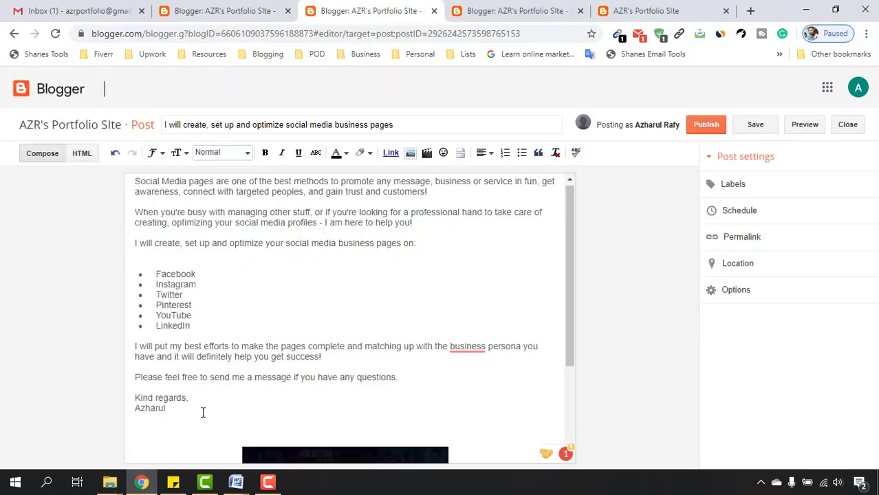
scroll(241, 358, down, 3)
click(344, 369)
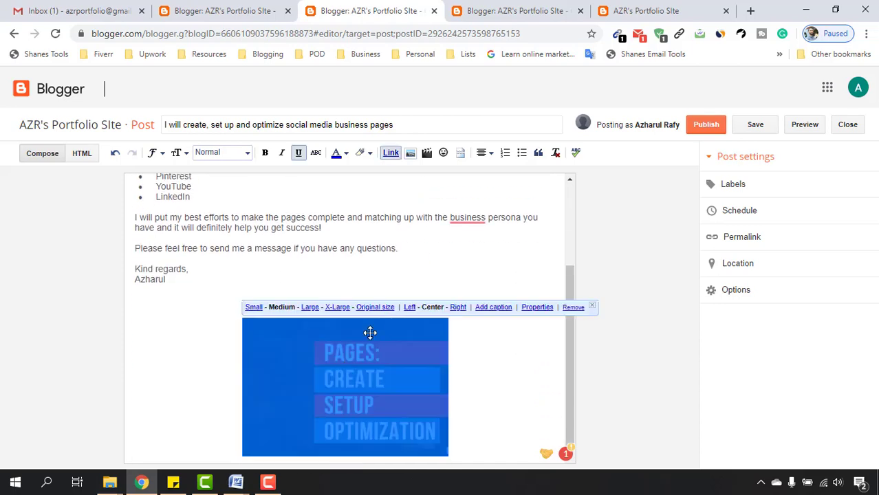
click(378, 308)
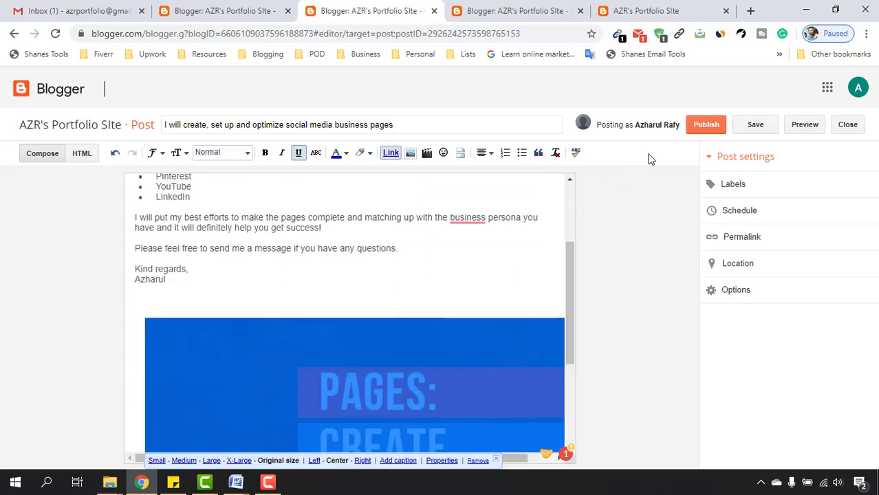
Publish the social media pages post, start a new post, and open Lead Generation.docx.
click(706, 126)
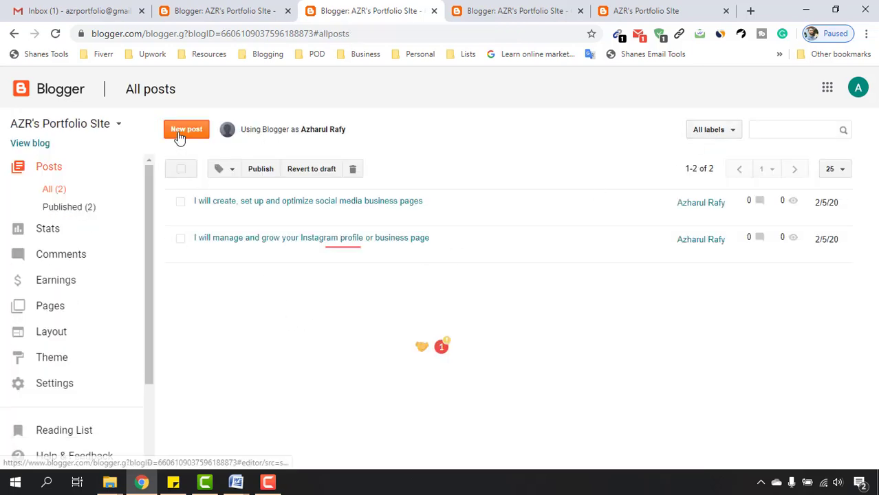
click(181, 133)
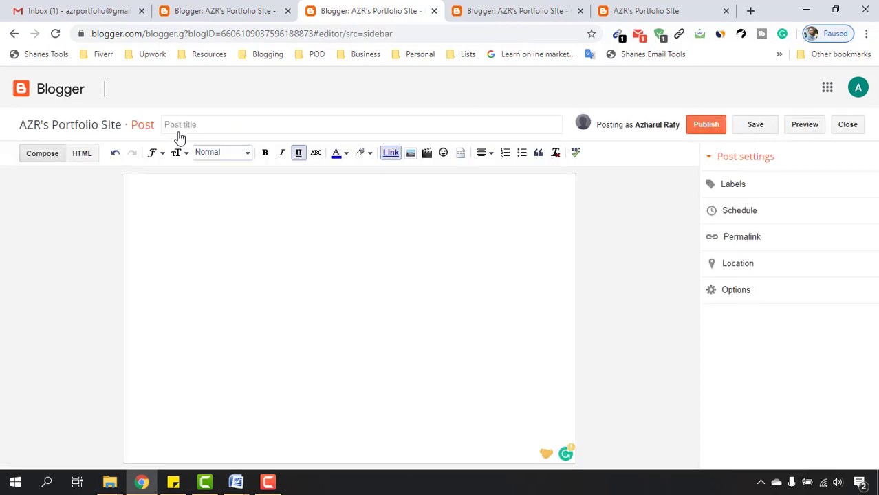
click(114, 485)
click(78, 444)
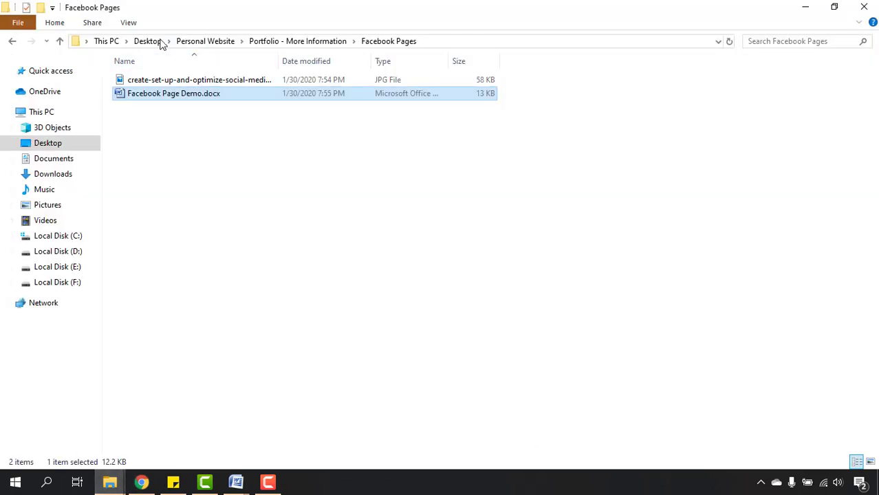
click(265, 46)
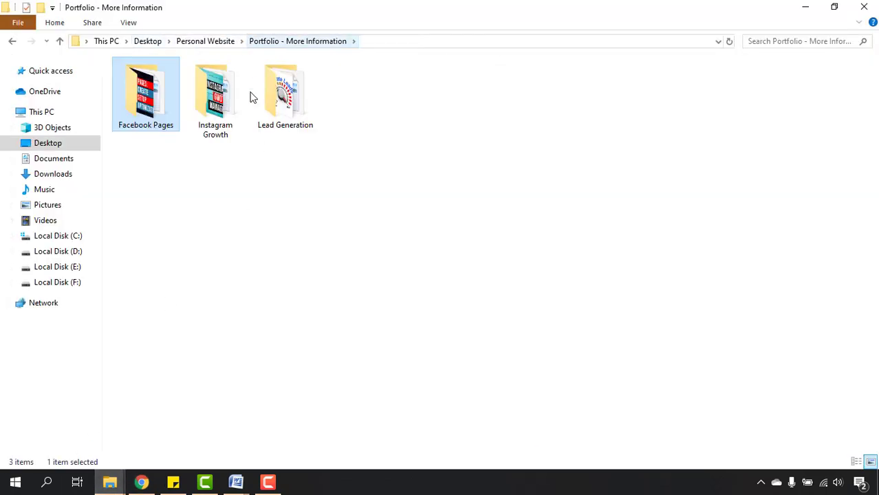
click(282, 126)
double_click(282, 126)
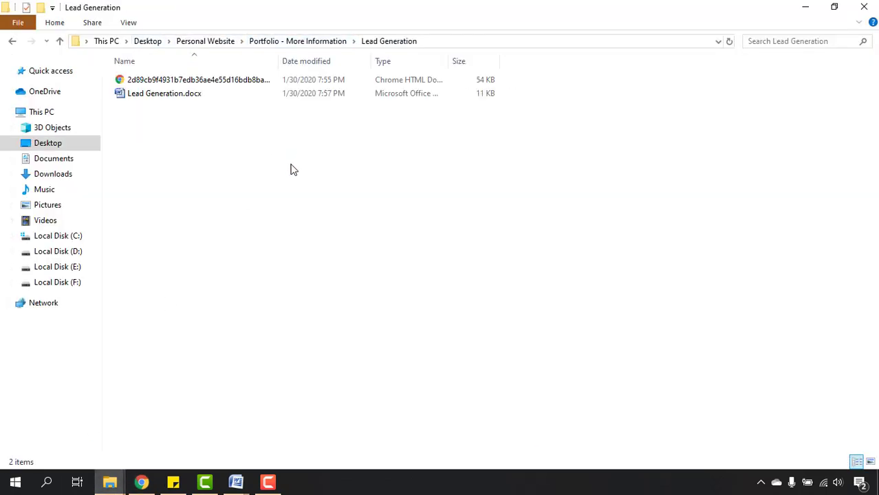
double_click(166, 98)
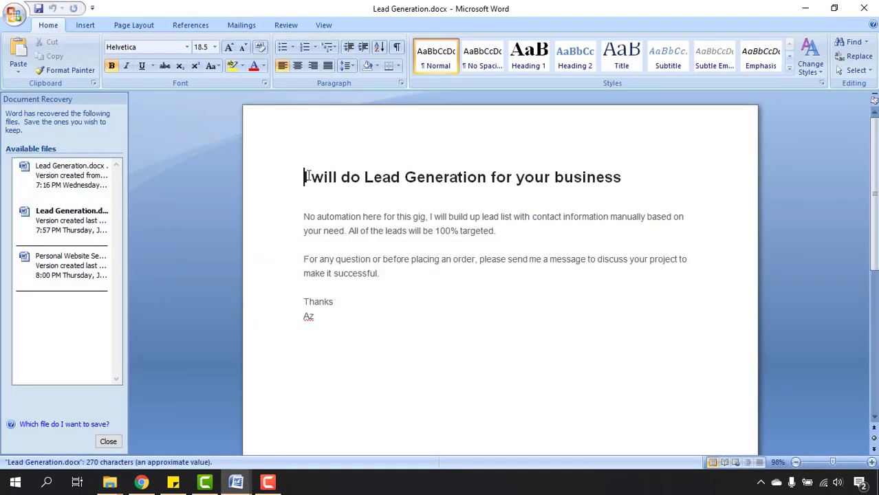
Paste 'I will do Lead Generation for your business' as the post title.
drag(307, 177, 622, 178)
right_click(590, 176)
click(616, 192)
click(141, 483)
click(316, 126)
right_click(316, 126)
click(356, 224)
Copy the Lead Generation body text into the post body.
click(248, 485)
mouse_move(236, 482)
click(479, 453)
drag(305, 218, 362, 316)
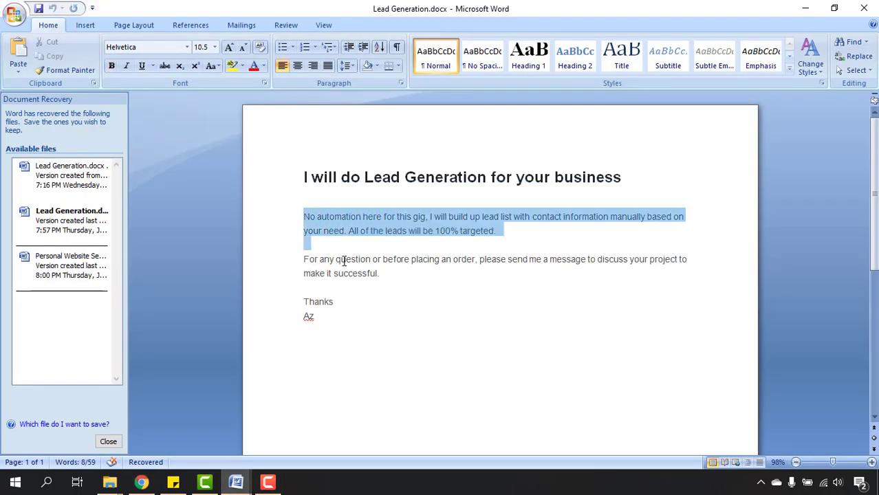
right_click(333, 273)
click(360, 293)
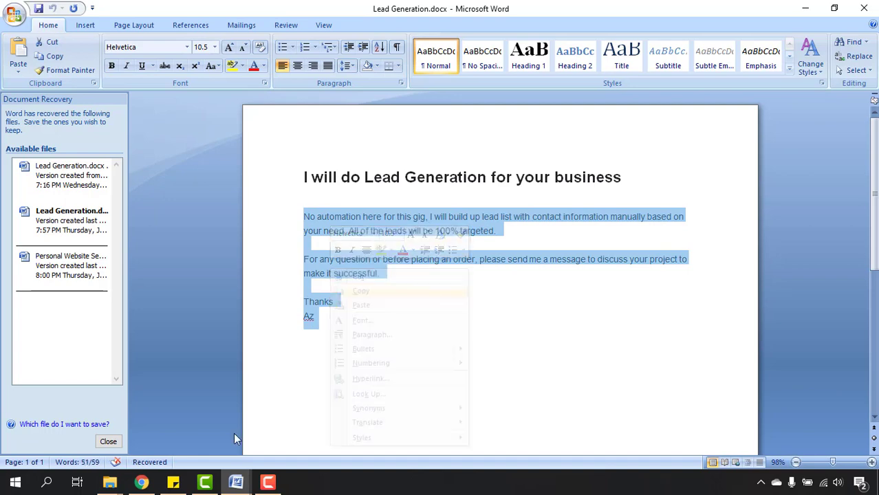
click(141, 484)
right_click(288, 245)
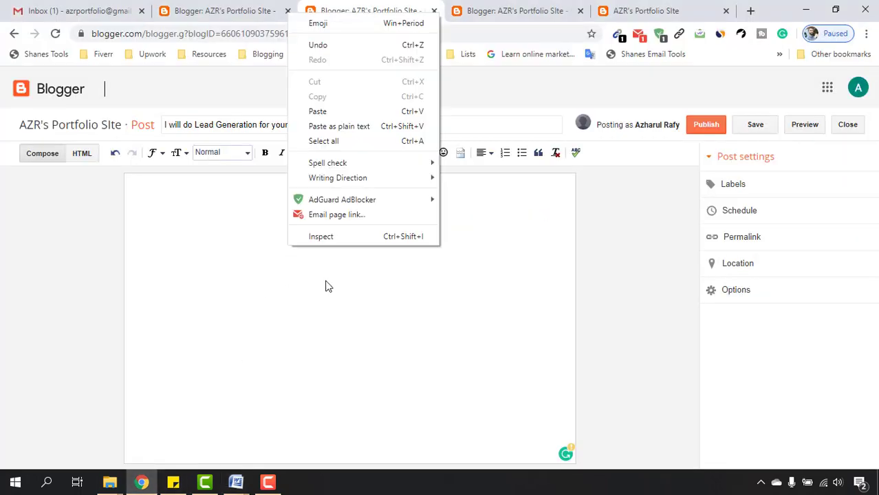
click(335, 111)
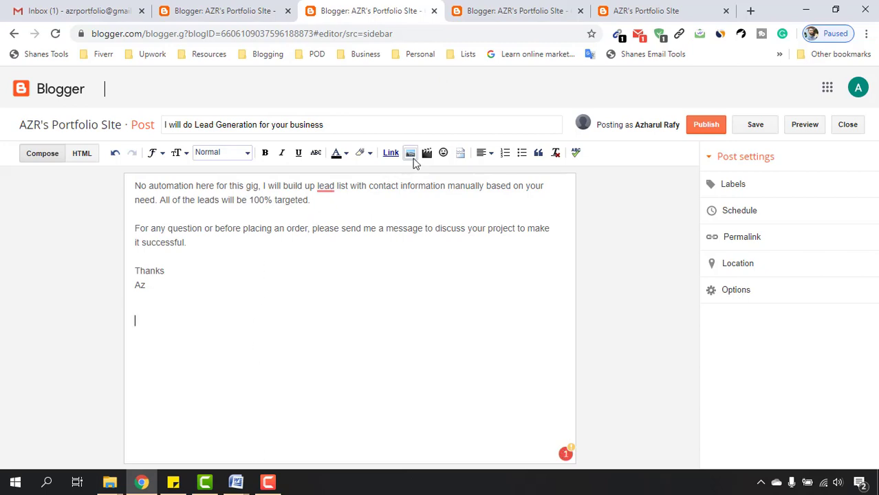
Insert the Generate Leads cover image from the Lead Generation folder at original size.
click(411, 154)
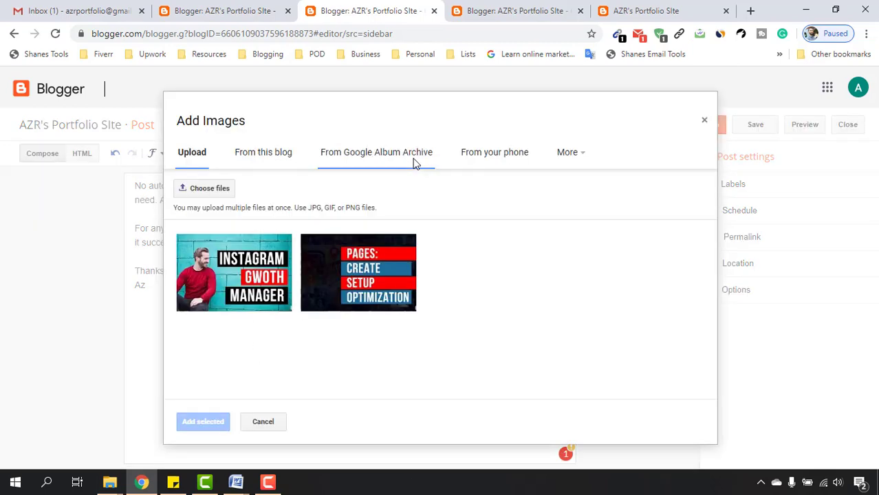
click(210, 189)
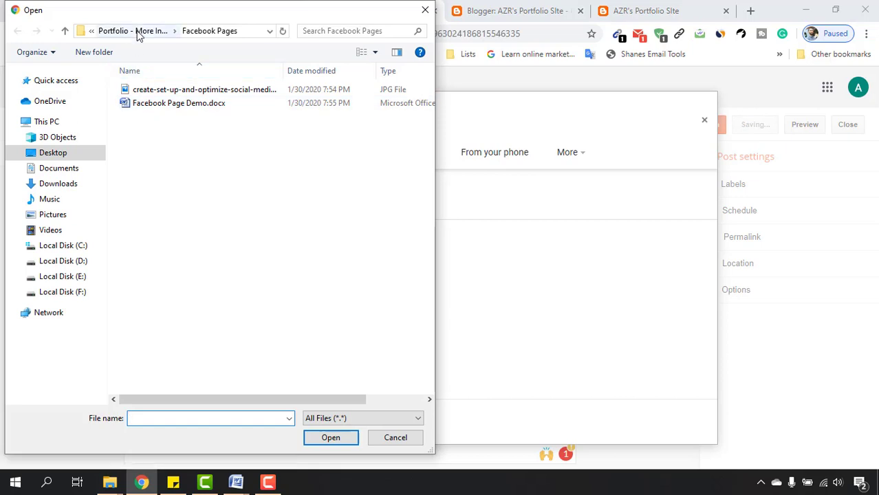
click(137, 32)
double_click(300, 113)
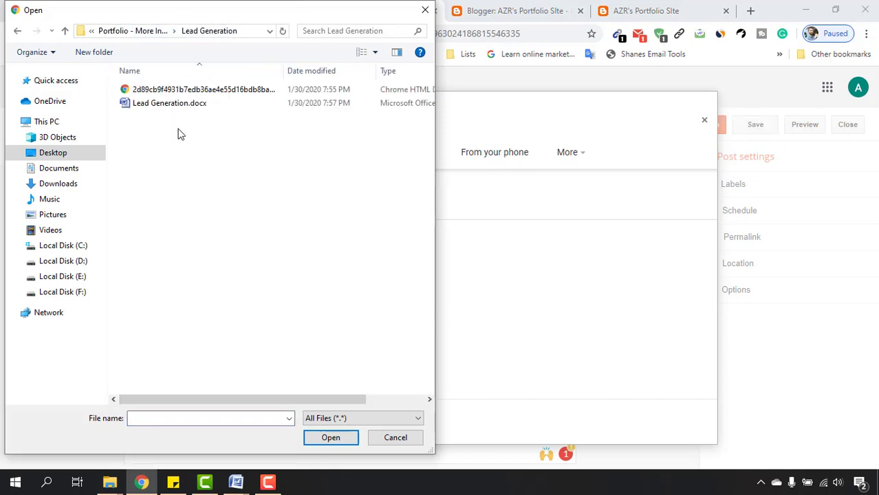
click(183, 90)
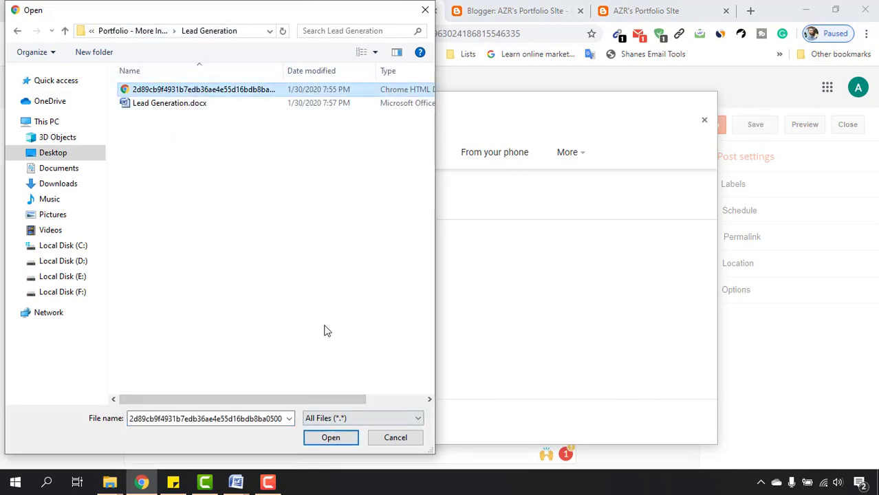
click(330, 438)
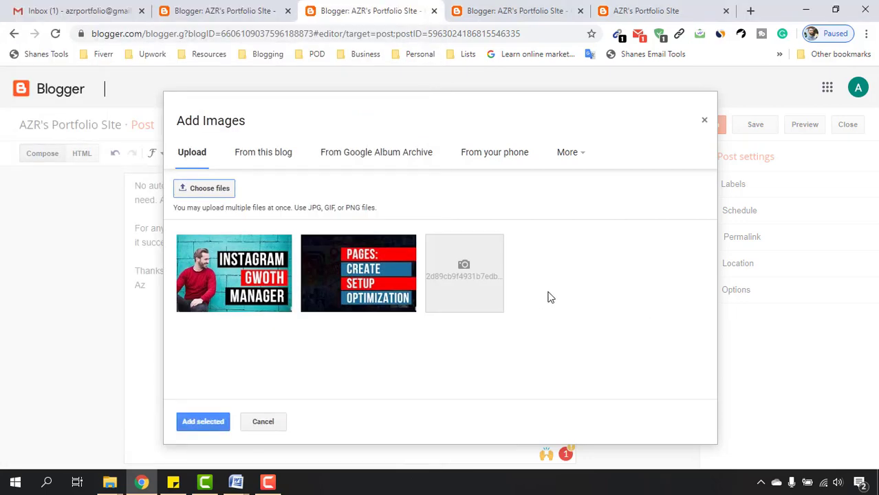
click(202, 426)
click(320, 394)
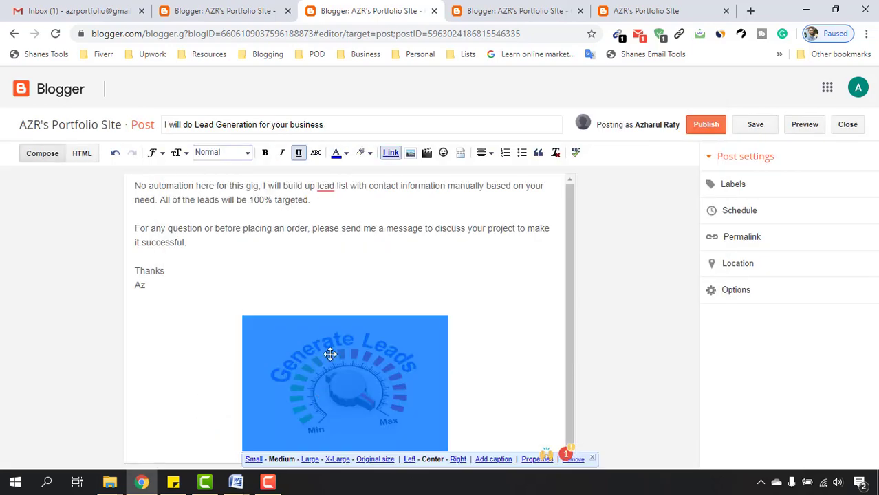
click(374, 459)
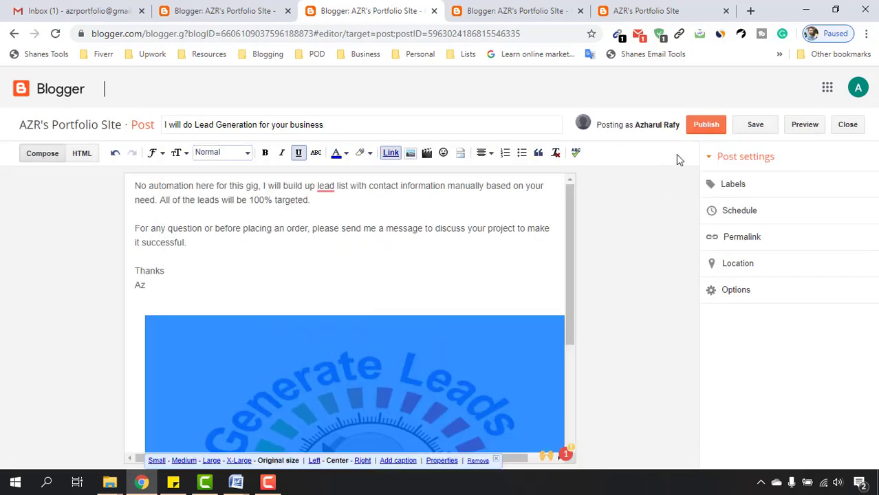
Publish the Lead Generation post and switch to the live portfolio site.
click(717, 122)
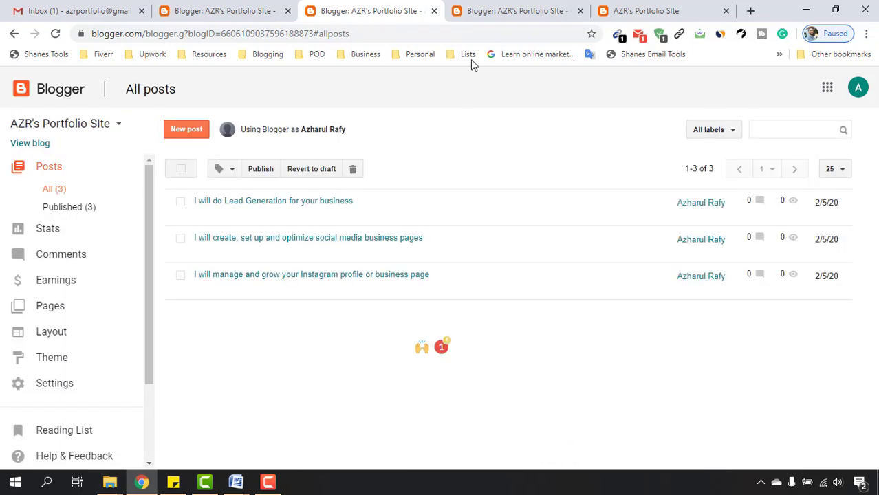
click(640, 9)
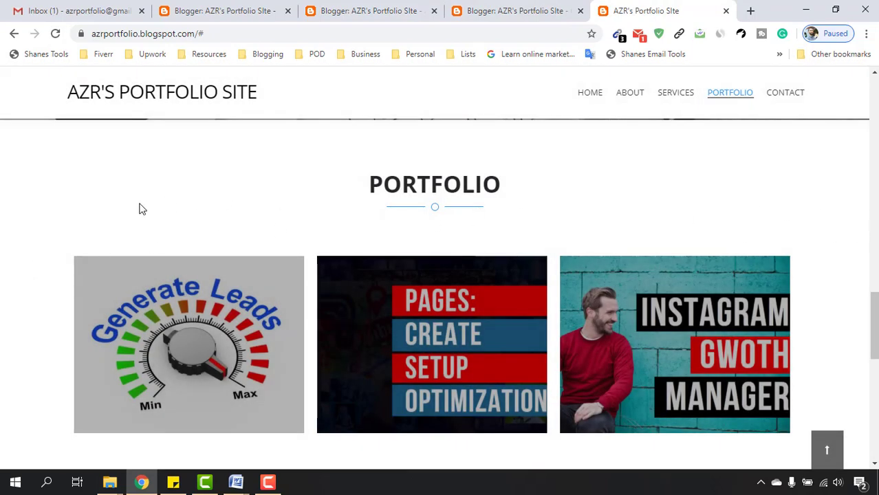
scroll(417, 328, down, 2)
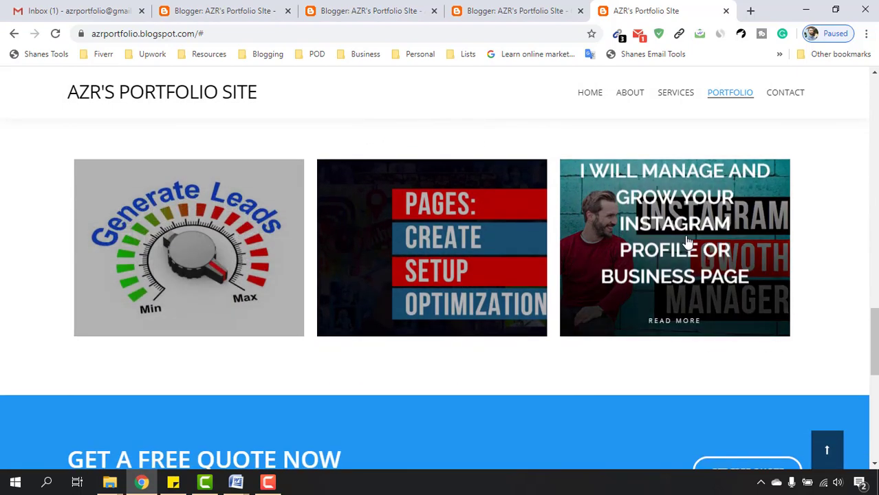
scroll(206, 323, up, 2)
Scroll the live site to view all three post cards in the Portfolio section.
scroll(618, 302, down, 2)
scroll(647, 207, up, 5)
scroll(647, 206, up, 5)
scroll(647, 206, up, 5)
scroll(647, 161, up, 2)
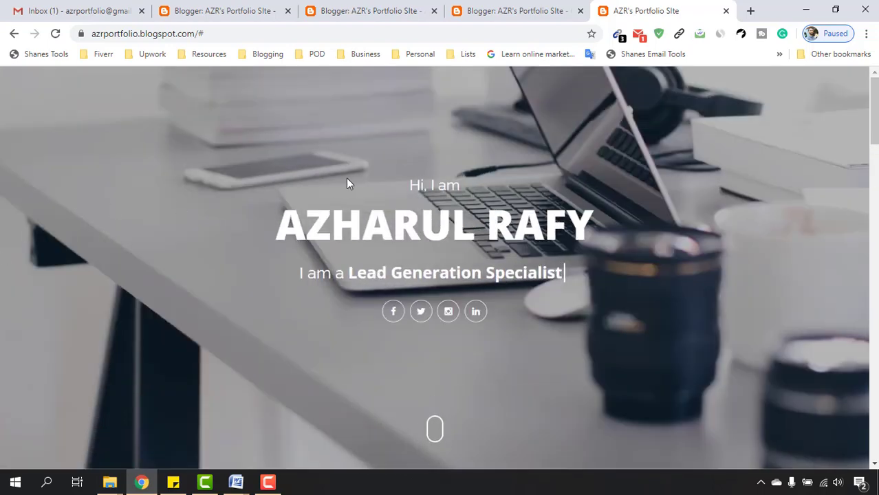
scroll(153, 230, down, 4)
scroll(153, 229, down, 2)
scroll(48, 319, down, 4)
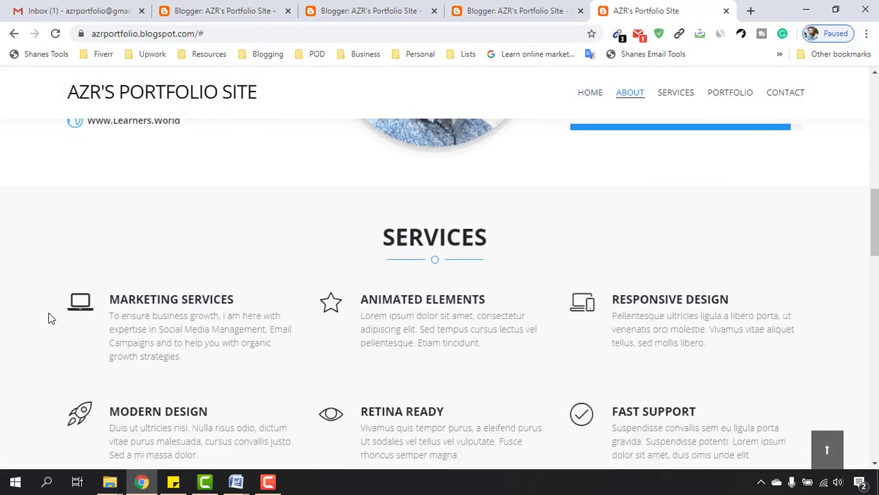
scroll(49, 319, down, 3)
scroll(126, 308, down, 3)
scroll(516, 306, down, 2)
scroll(524, 276, down, 4)
scroll(523, 275, down, 1)
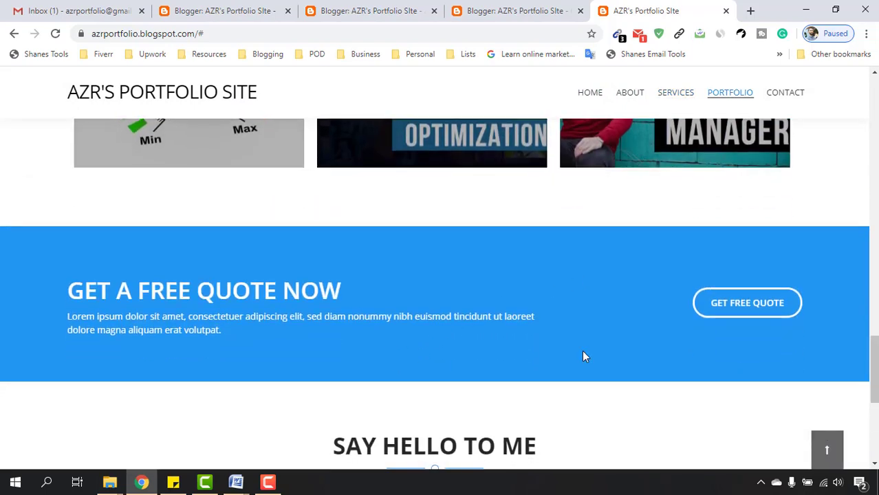
scroll(396, 306, down, 3)
scroll(575, 373, down, 2)
scroll(587, 312, up, 2)
scroll(438, 304, up, 2)
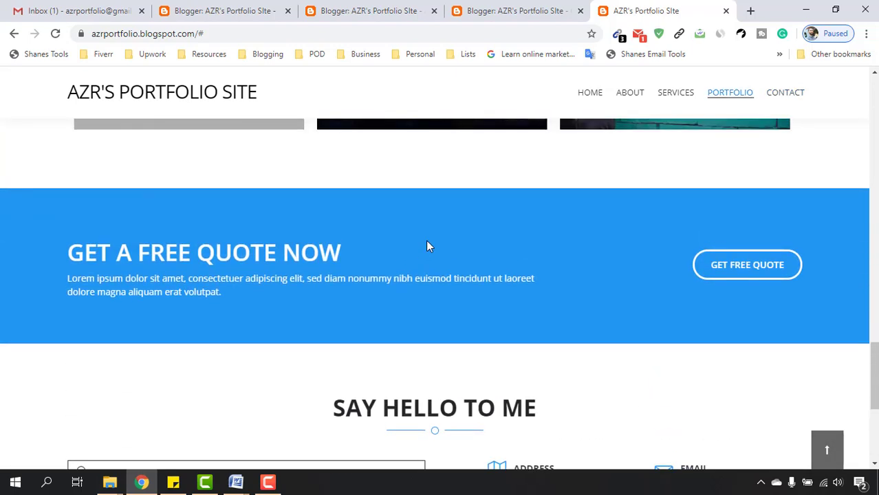